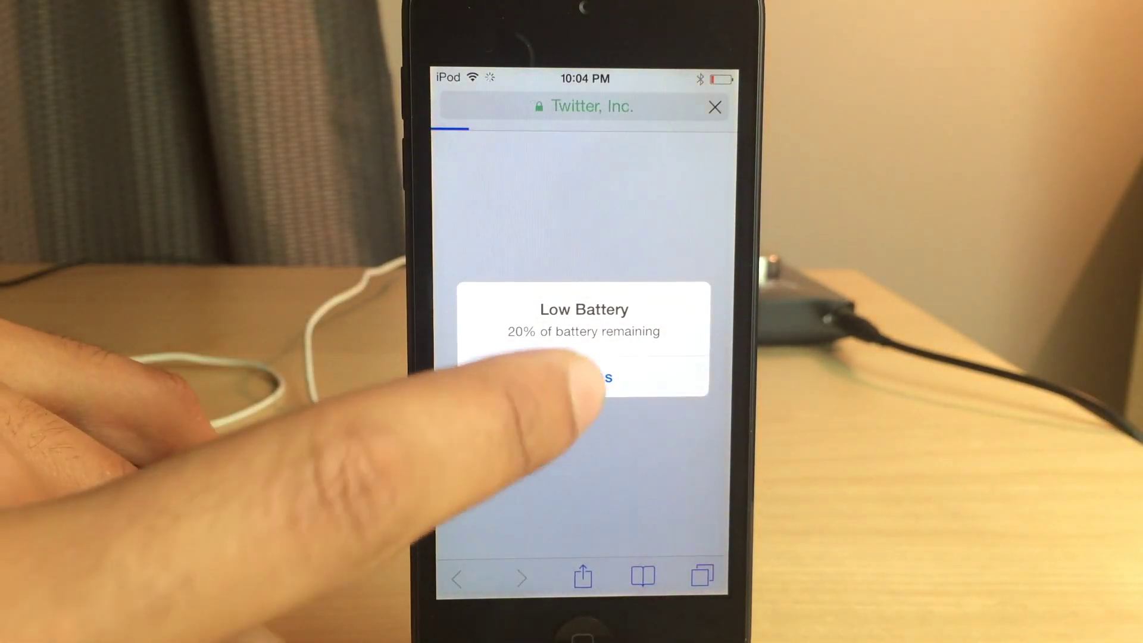
Dismiss the Low Battery alert so the Twitter profile can finish loading in Safari
left_click(585, 378)
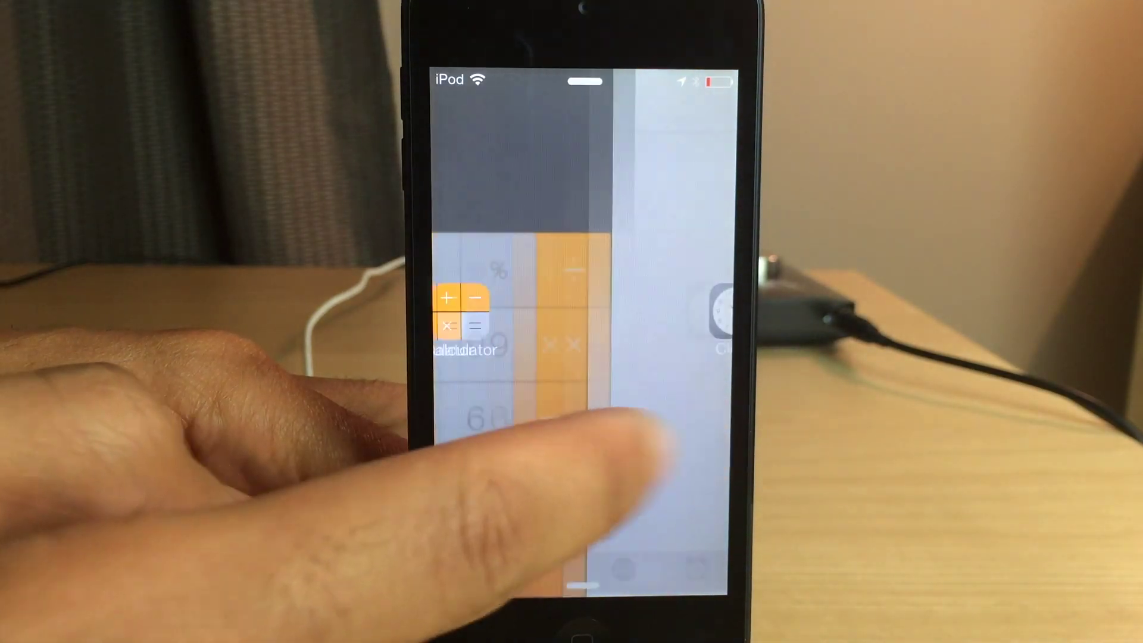
Swipe right with Swipey on the lock screen to reopen Safari on the Twitter profile
mouse_move(616, 406)
left_mouse_down()
mouse_move(679, 442)
mouse_move(625, 447)
left_mouse_up()
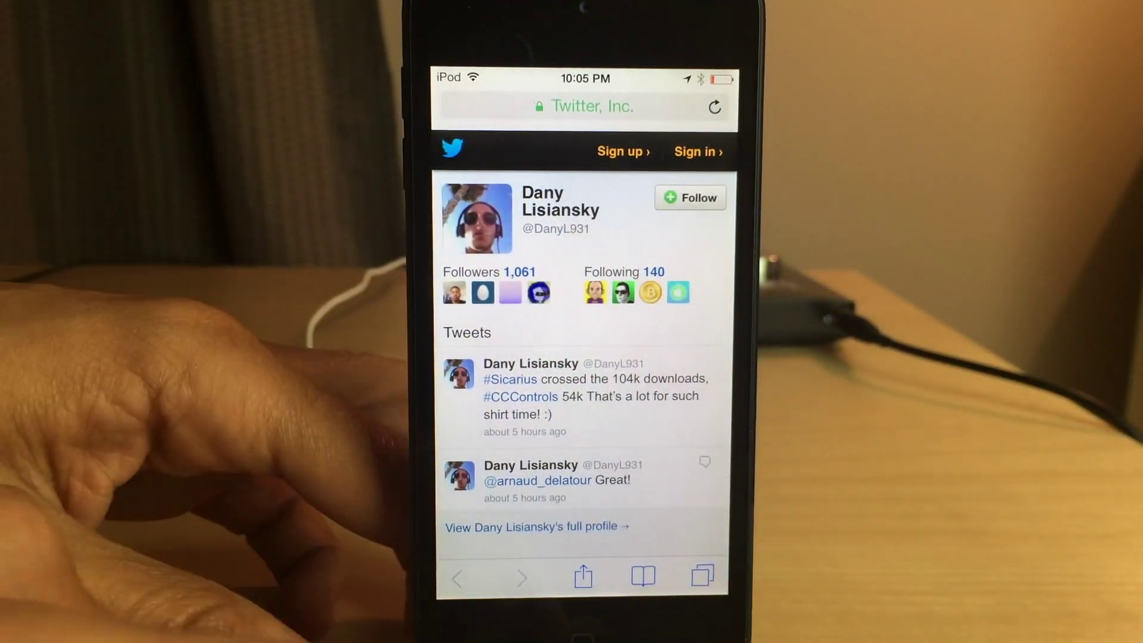
Leave Safari and reach the Swipey page in Settings
left_click(404, 375)
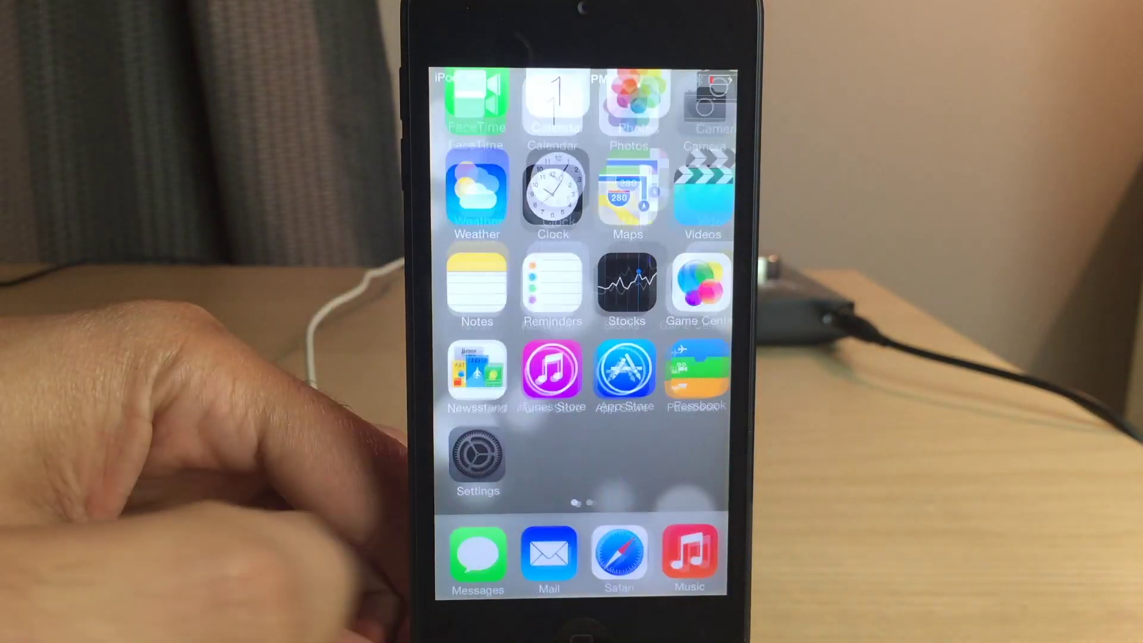
left_click(479, 455)
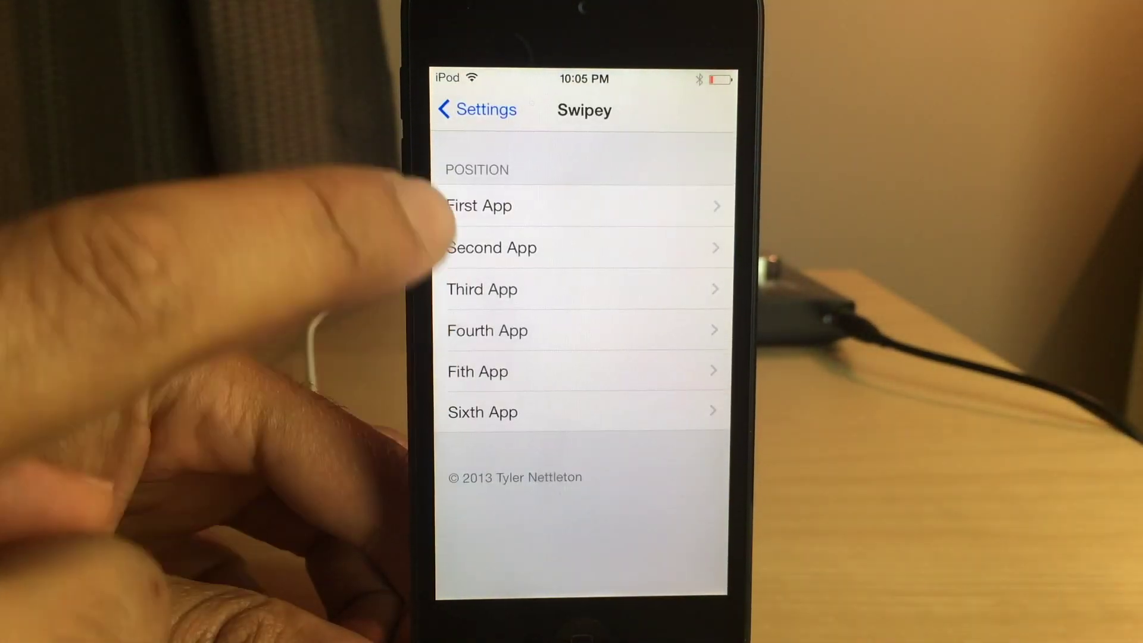
left_click(478, 110)
scroll(528, 496, "down", 10)
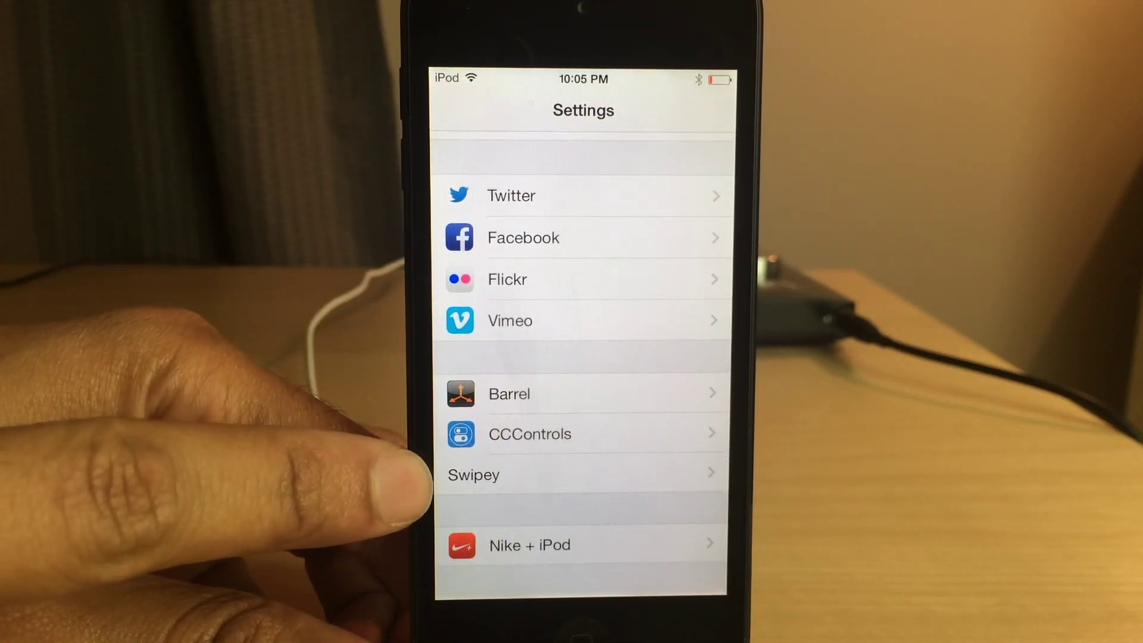
left_click(536, 474)
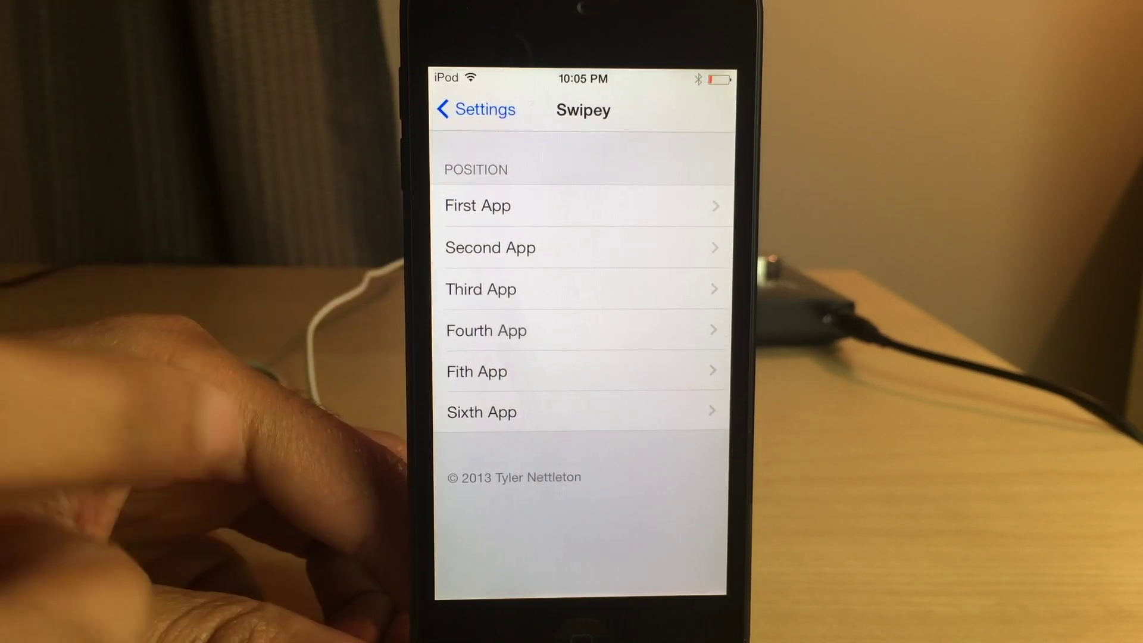
Assign Calculator to Swipey's First App slot and Clock to the Second App slot
left_click(572, 206)
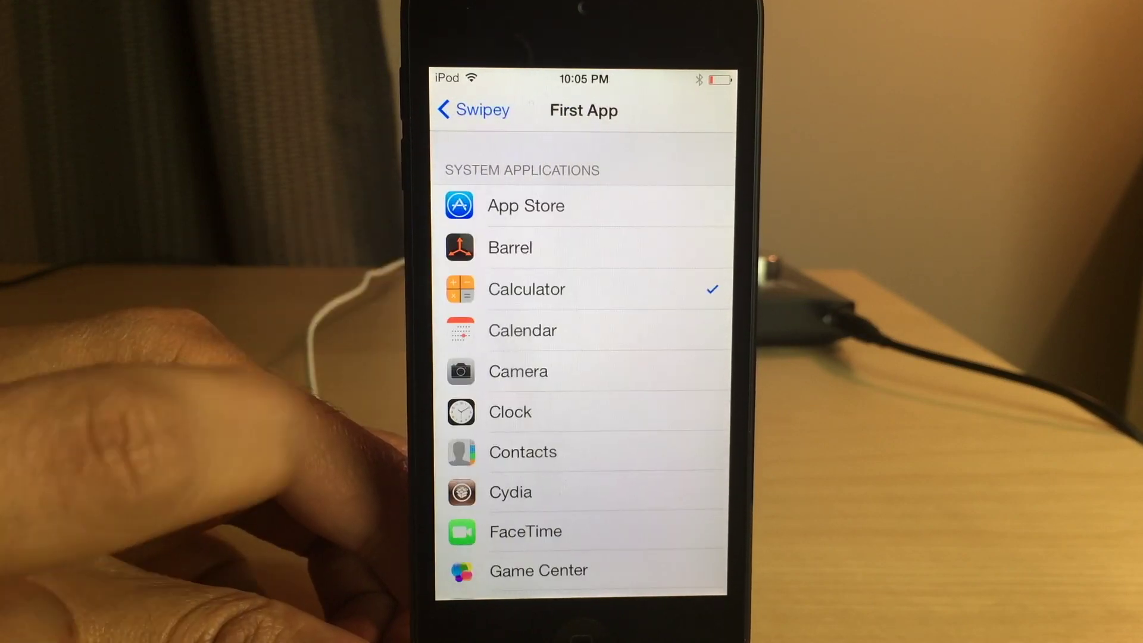
left_click(474, 110)
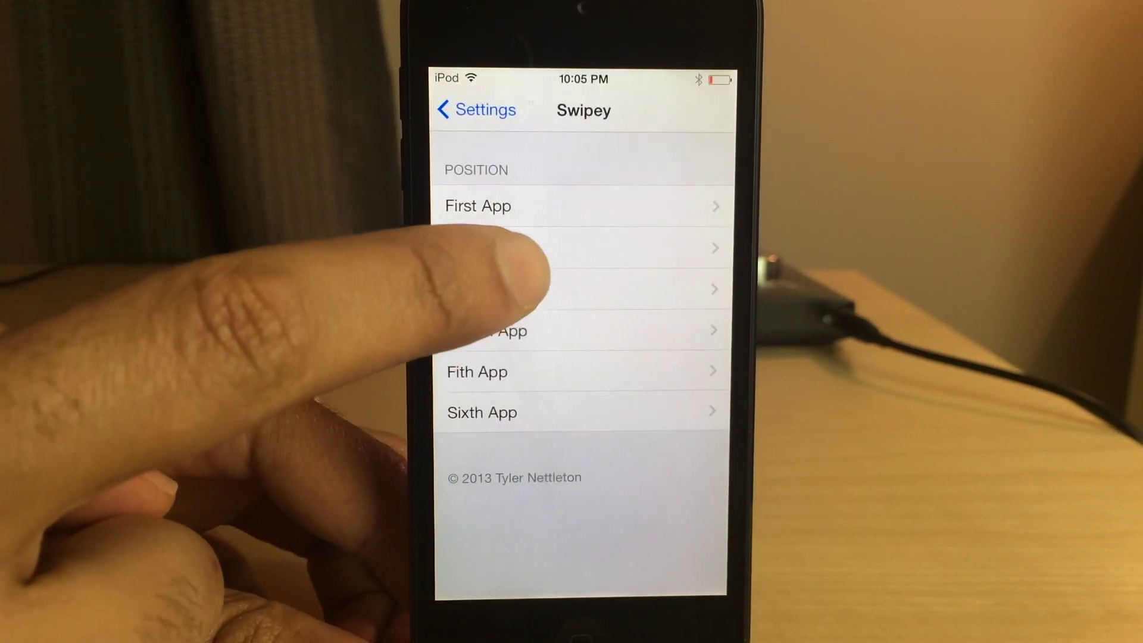
left_click(536, 248)
left_click(572, 412)
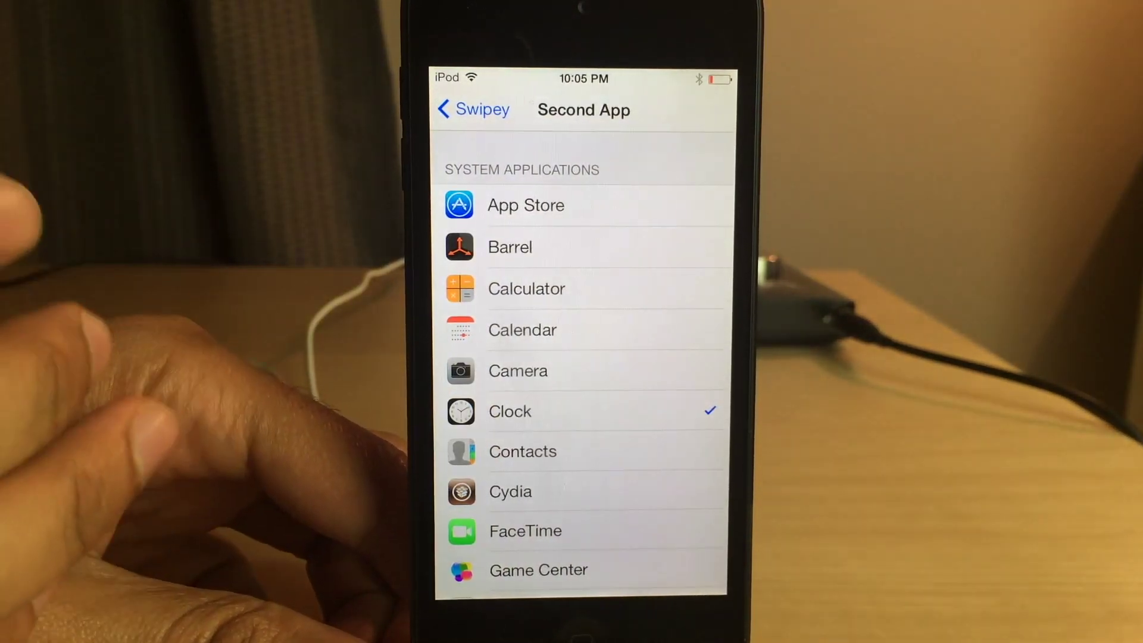
left_click(473, 110)
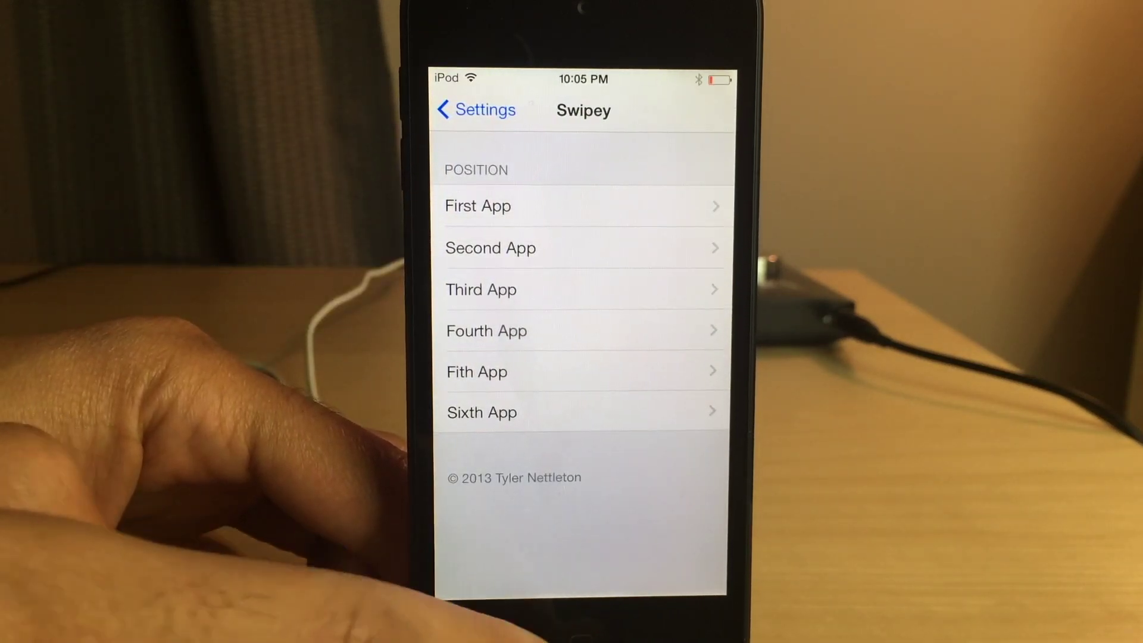
Return to the home screen and move to its second page
left_click(582, 626)
left_click_drag(643, 402, 465, 403)
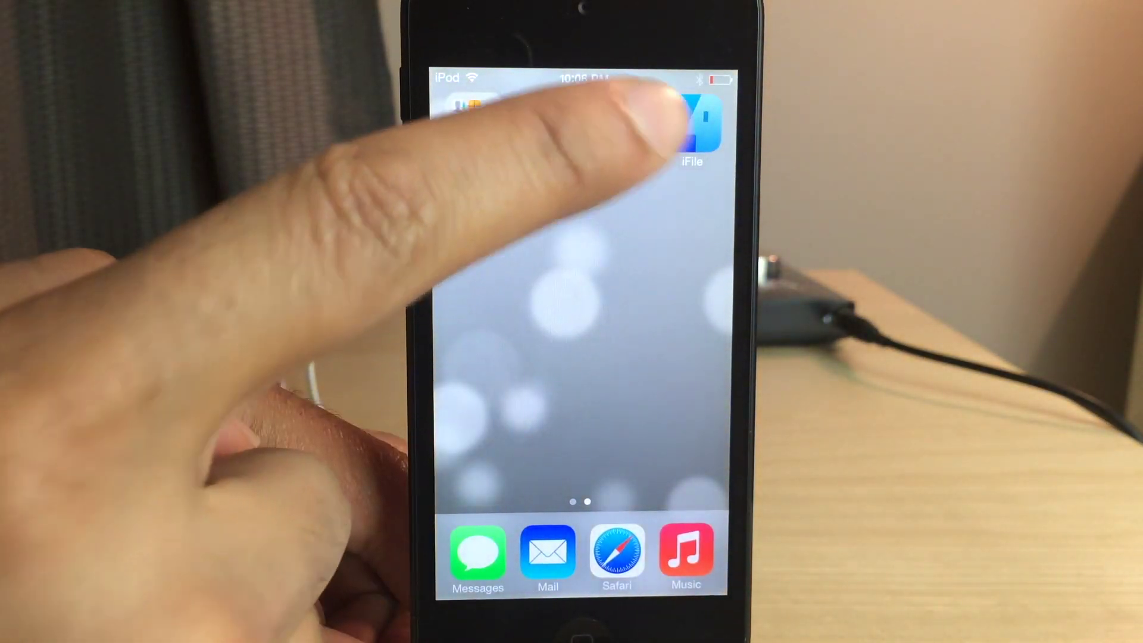
Launch Cydia to Swipey's details page and jump back to the top showing version 1.0 and $1.99
left_click(692, 125)
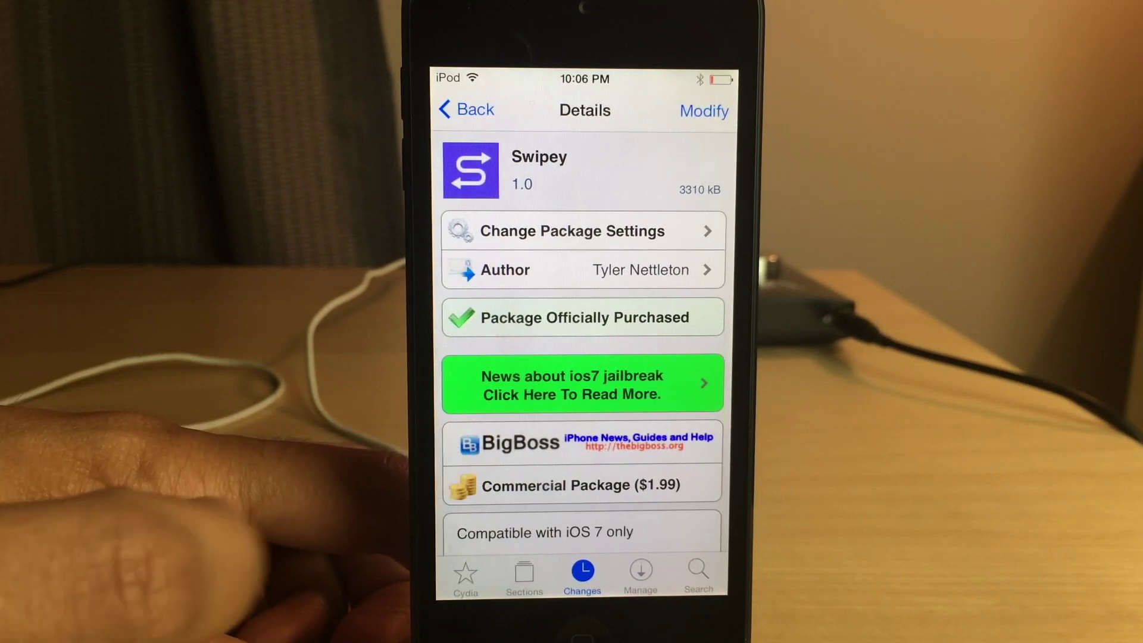
scroll(585, 357, "down", 5)
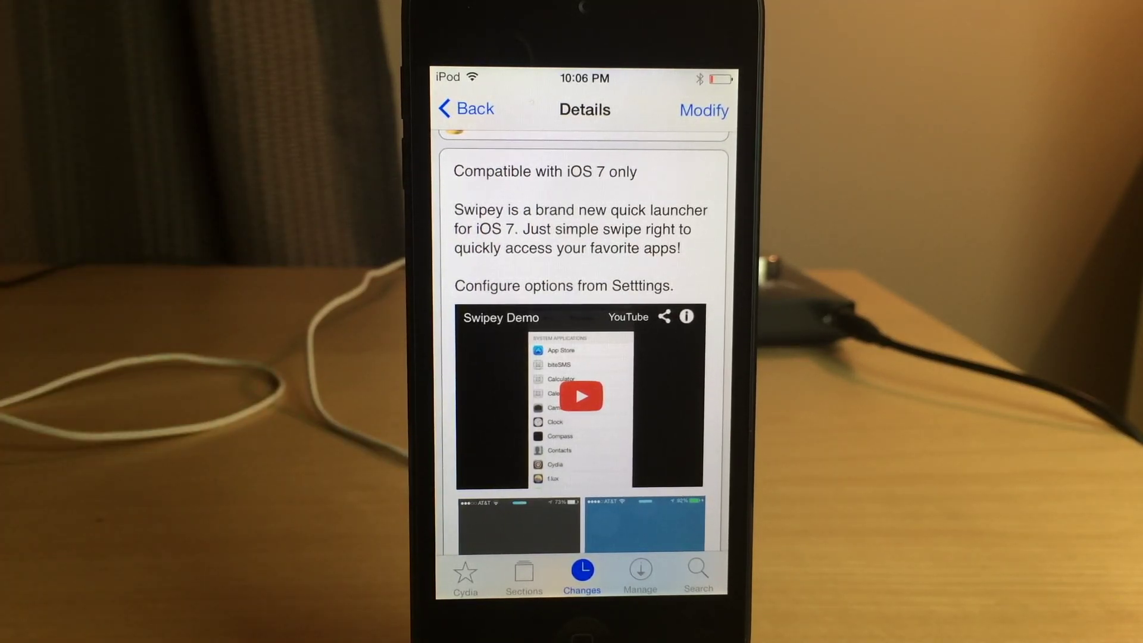
left_click(447, 78)
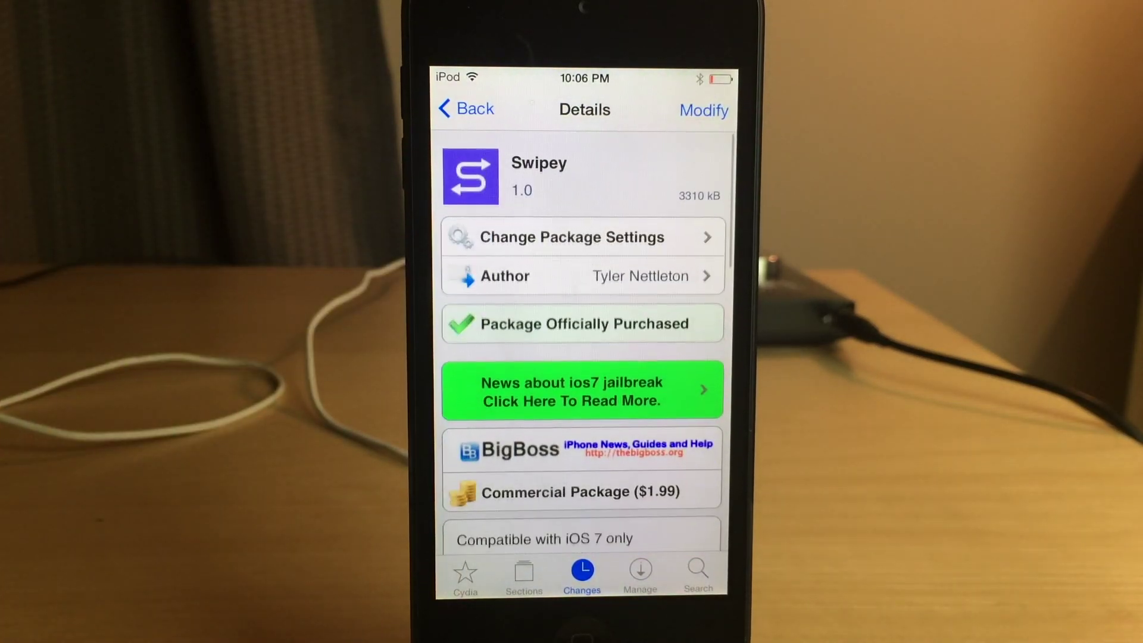